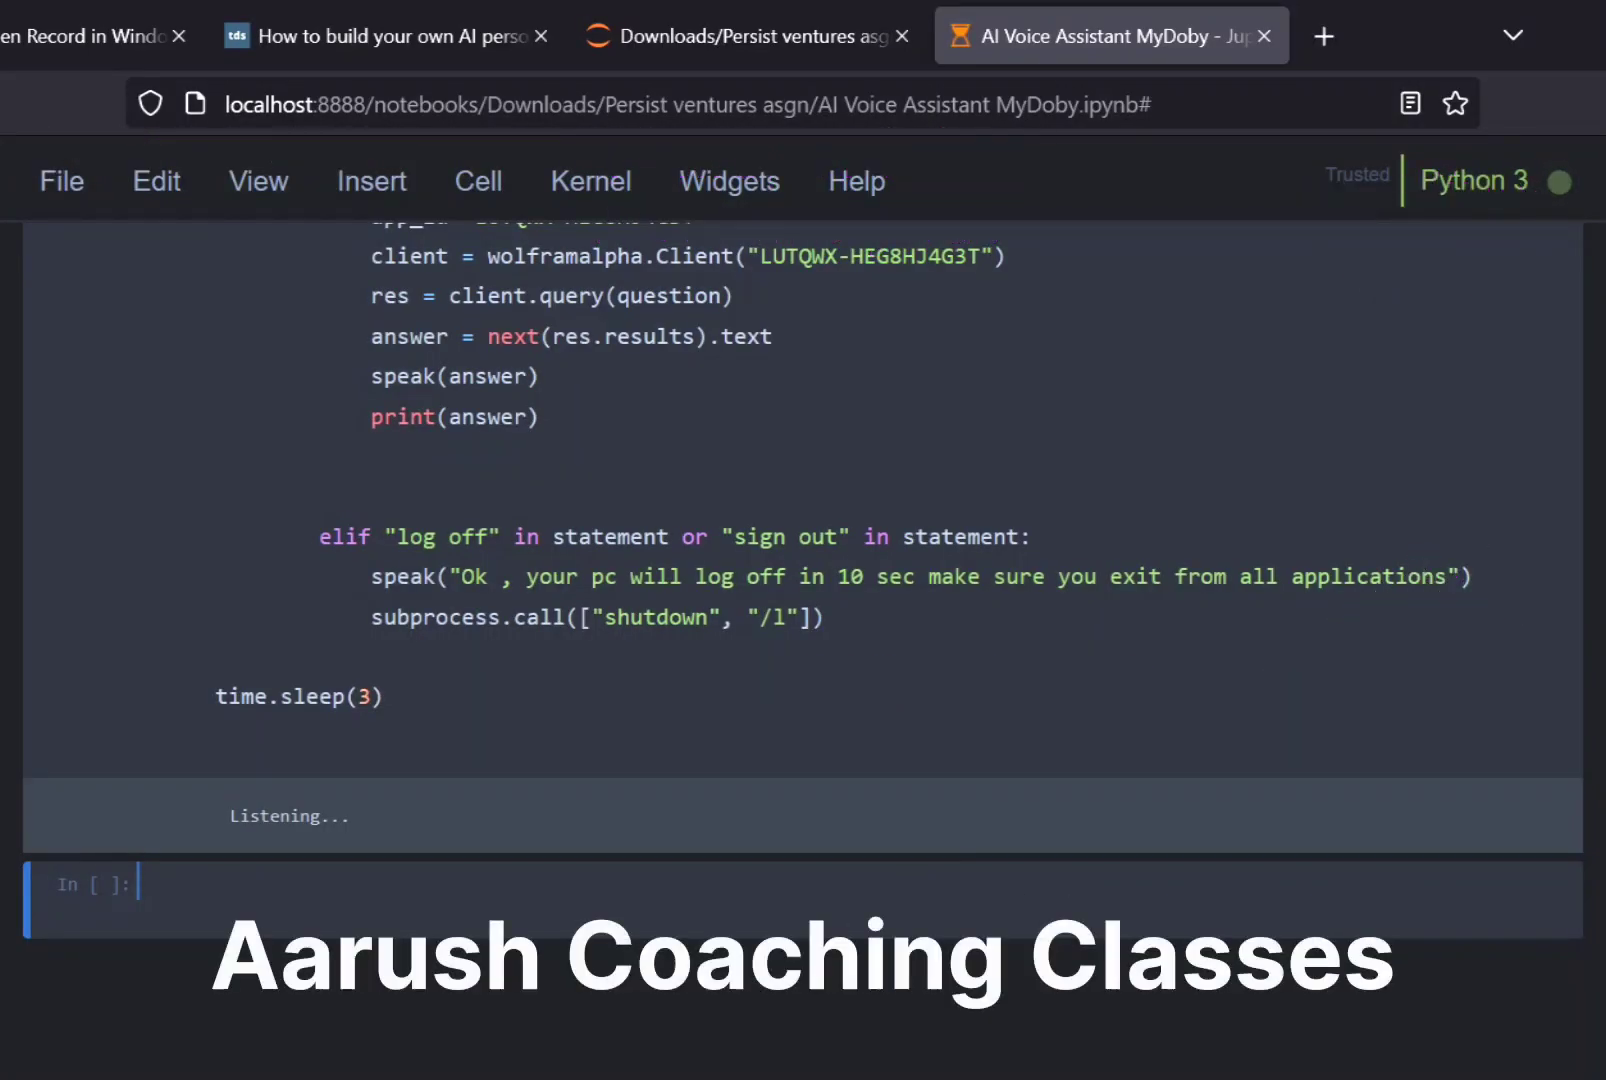
Save the voice assistant notebook before giving it the Samsung and YouTube voice commands.
{"action": "key", "text": "ctrl+s"}
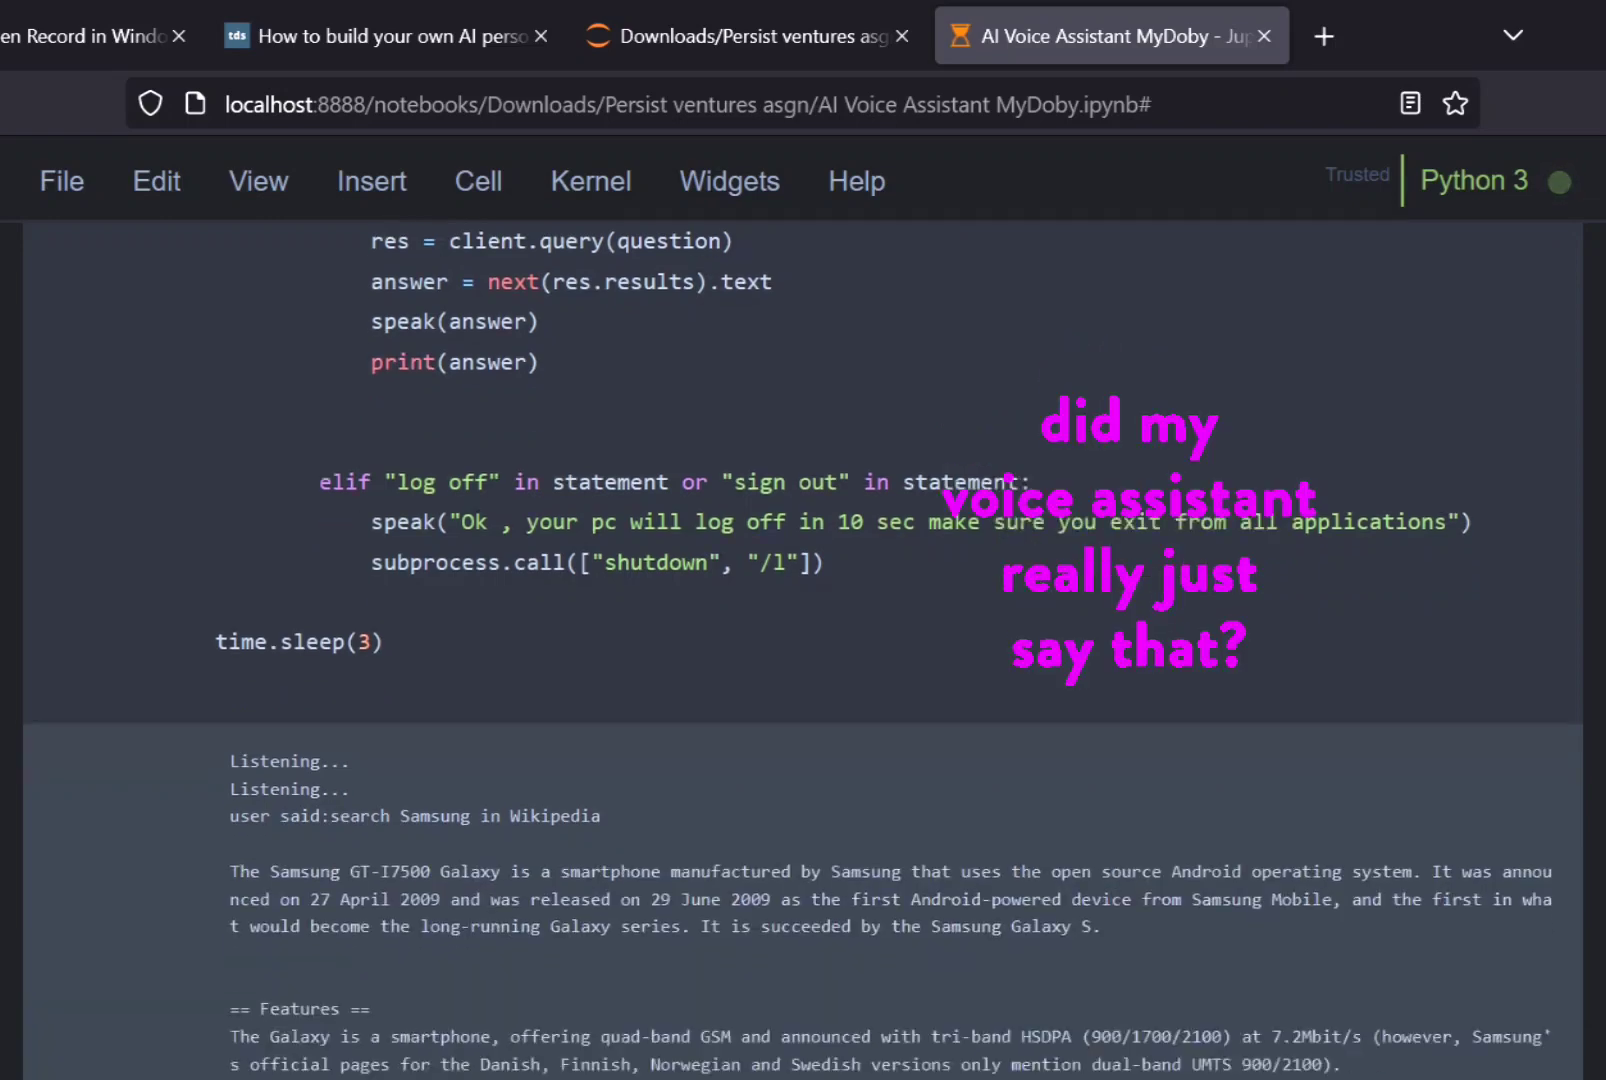
{"action": "scroll", "coordinate": [803, 628], "scroll_direction": "down", "scroll_amount": 3}
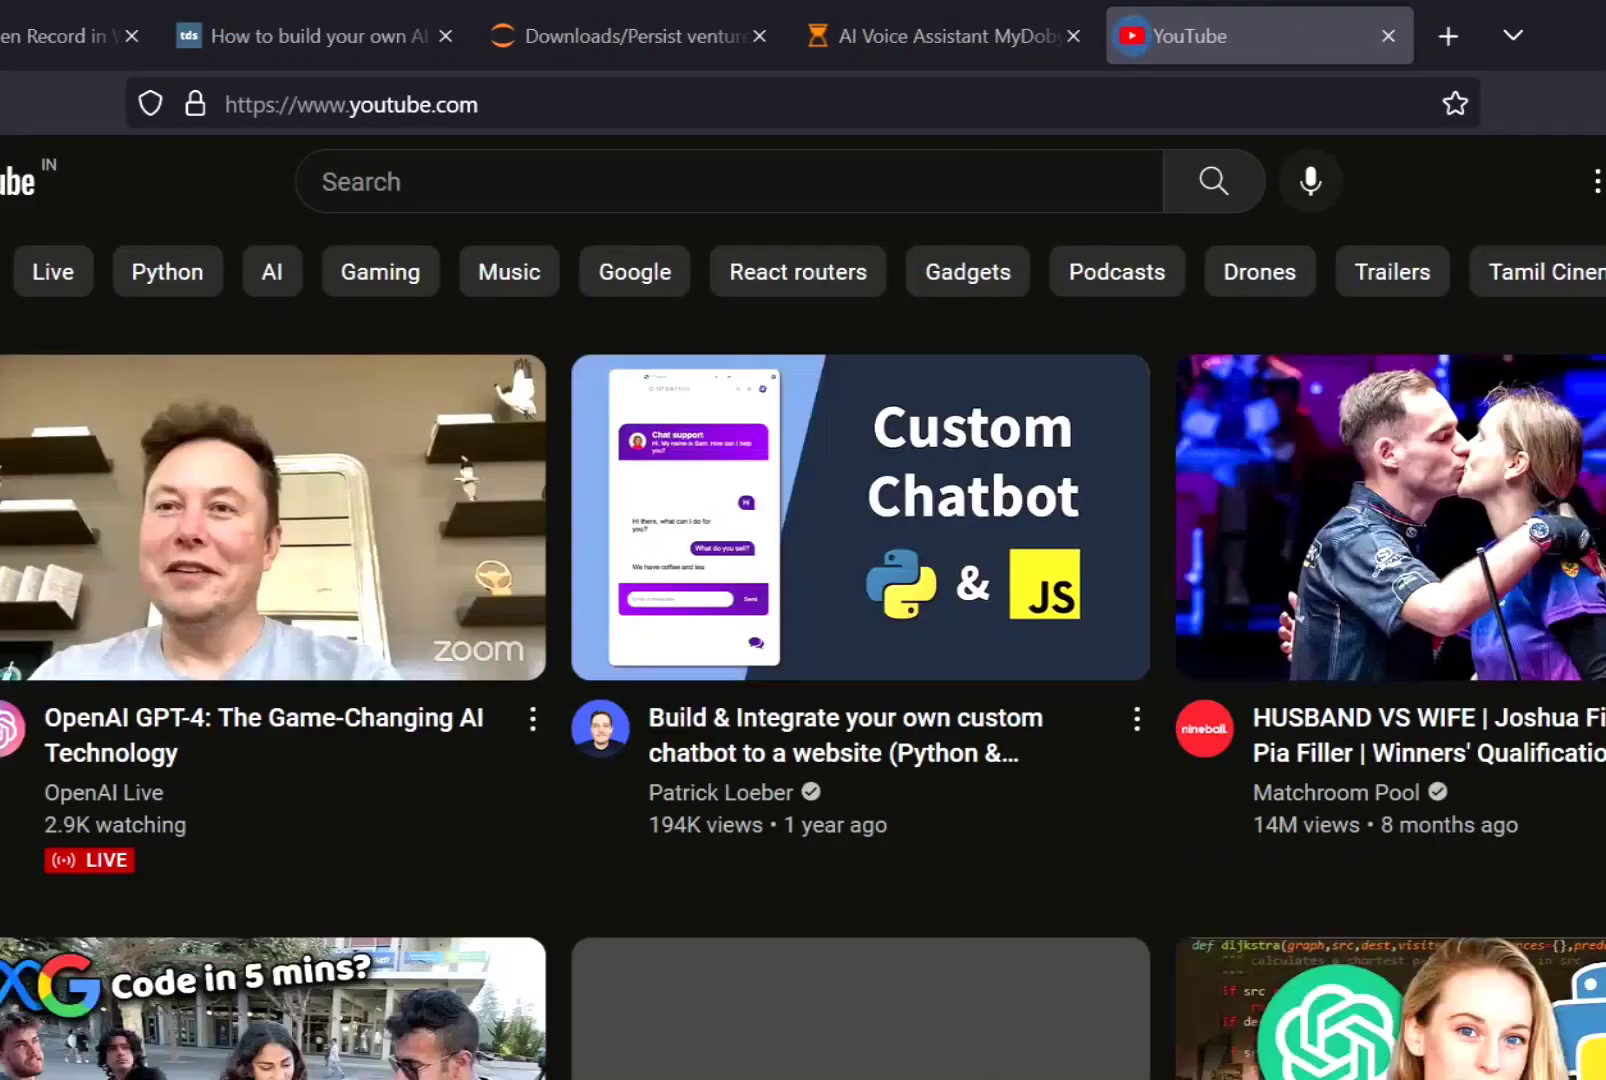
Return to the AI Voice Assistant notebook after the Shake It Off video opens.
{"action": "left_click", "coordinate": [945, 35]}
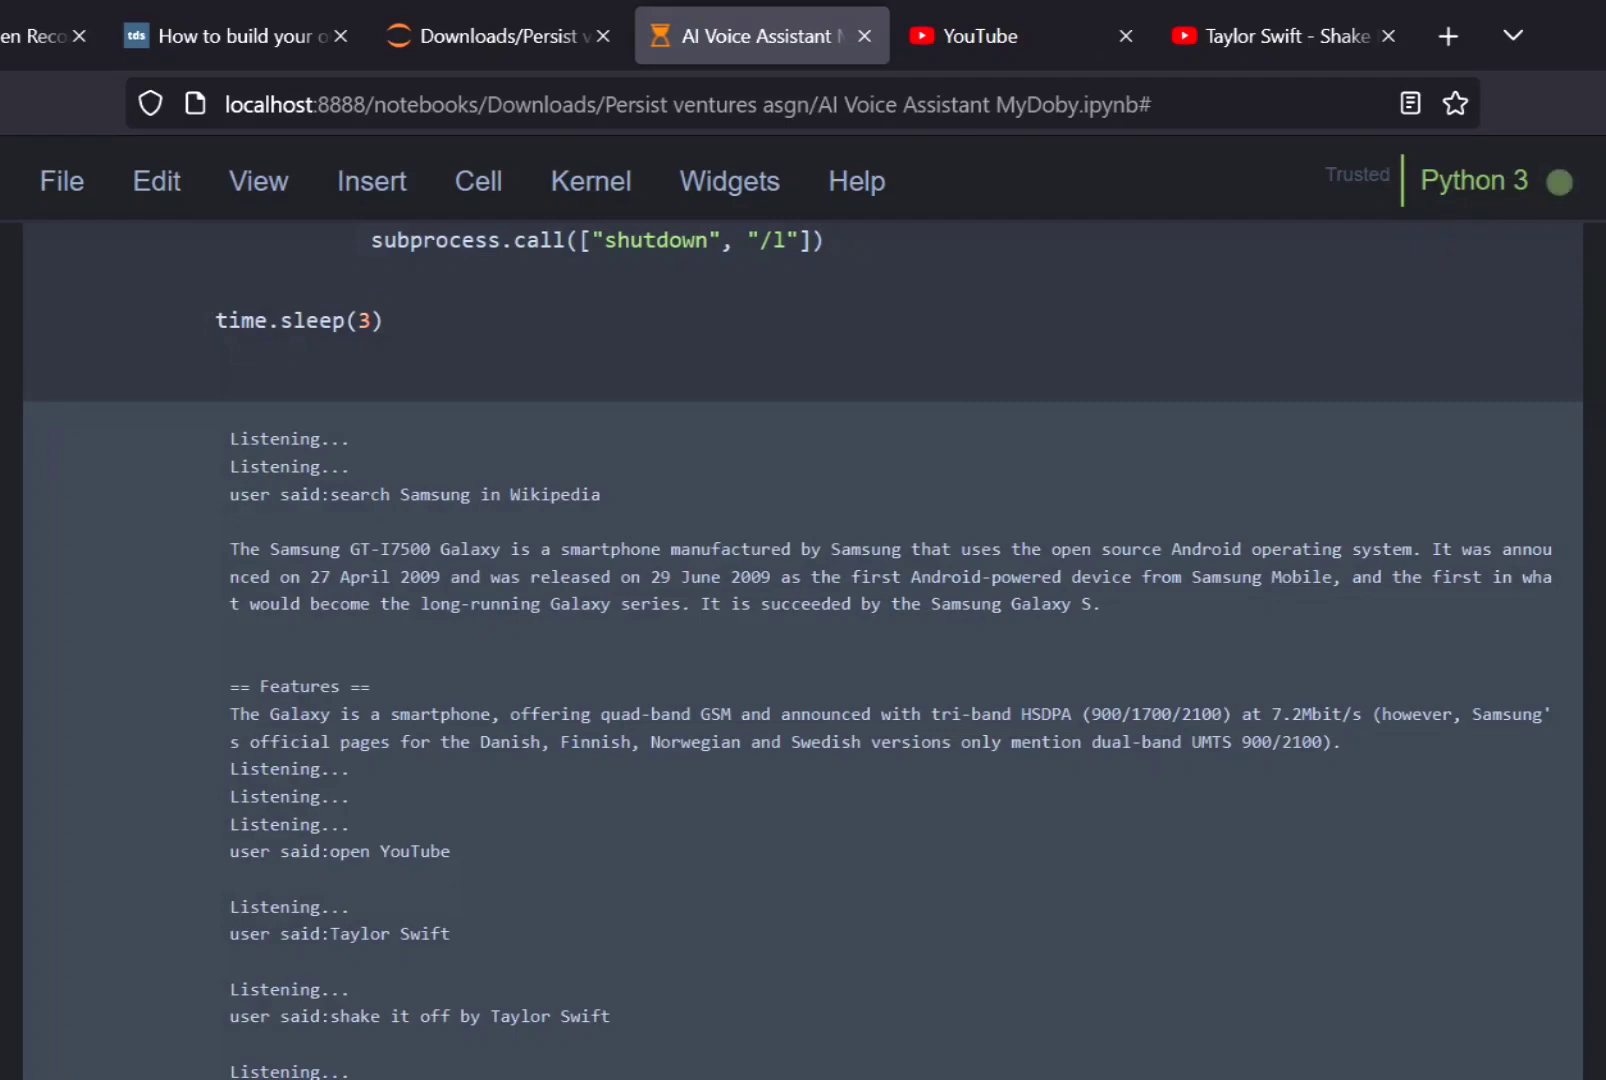
{"action": "scroll", "coordinate": [803, 628], "scroll_direction": "down", "scroll_amount": 5}
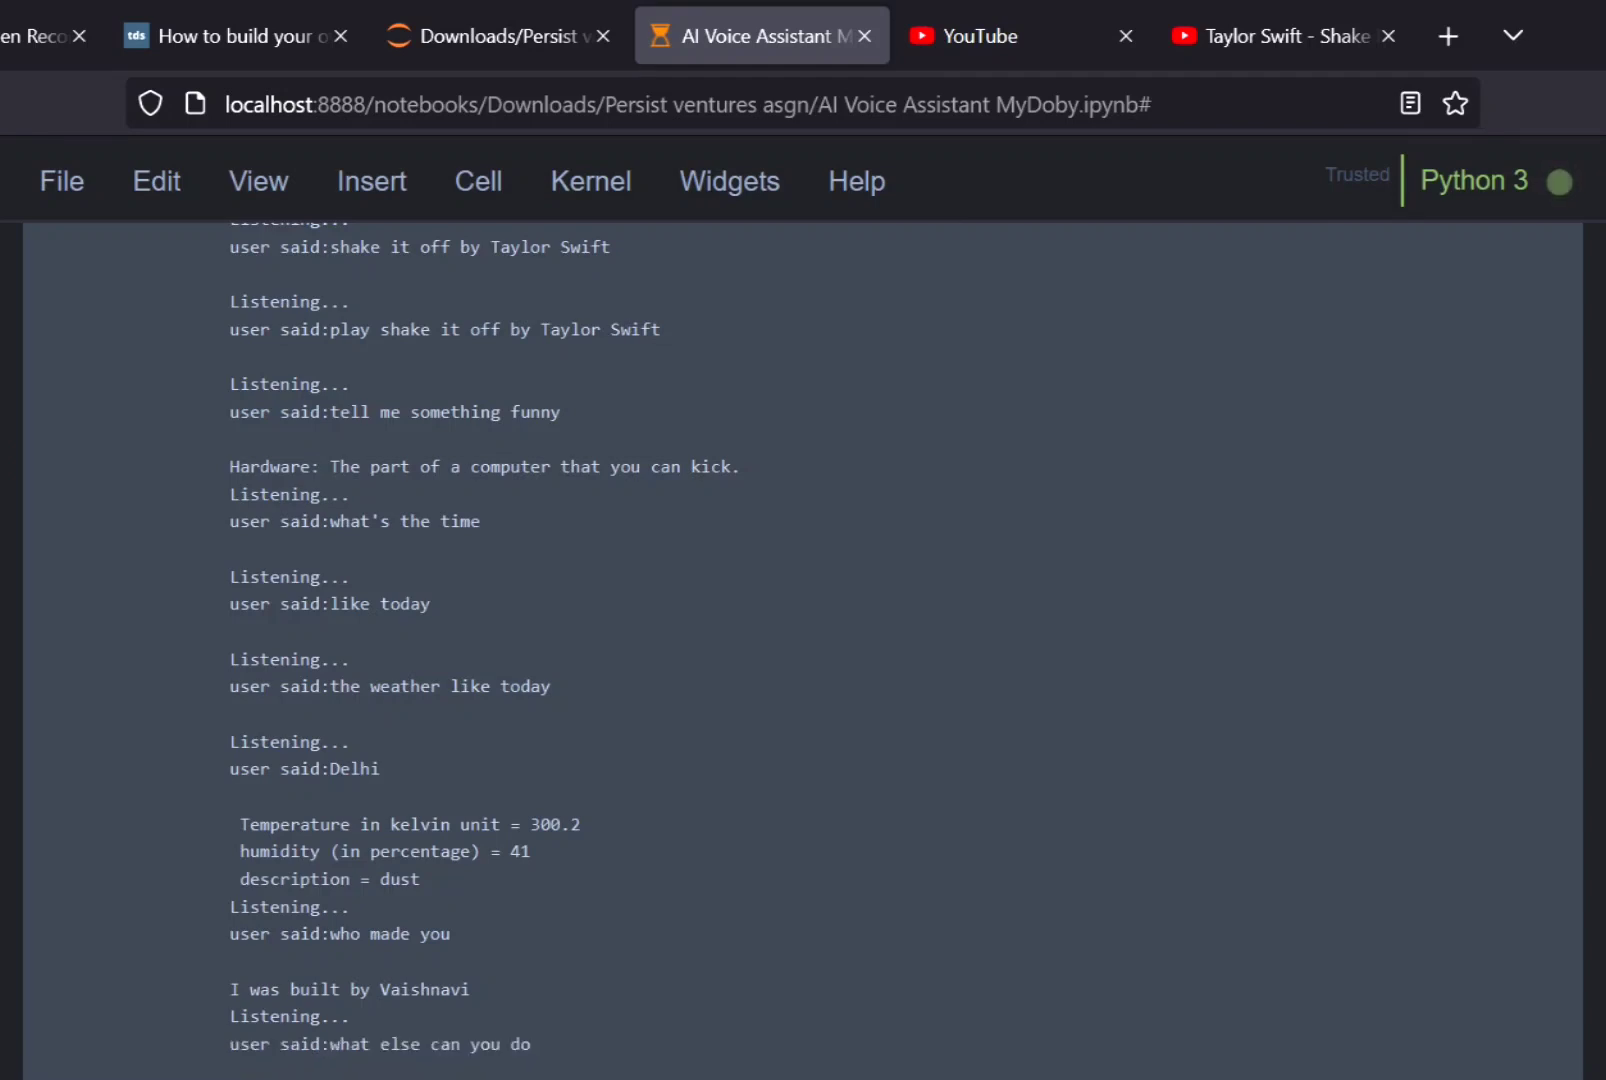
{"action": "scroll", "coordinate": [803, 628], "scroll_direction": "down", "scroll_amount": 3}
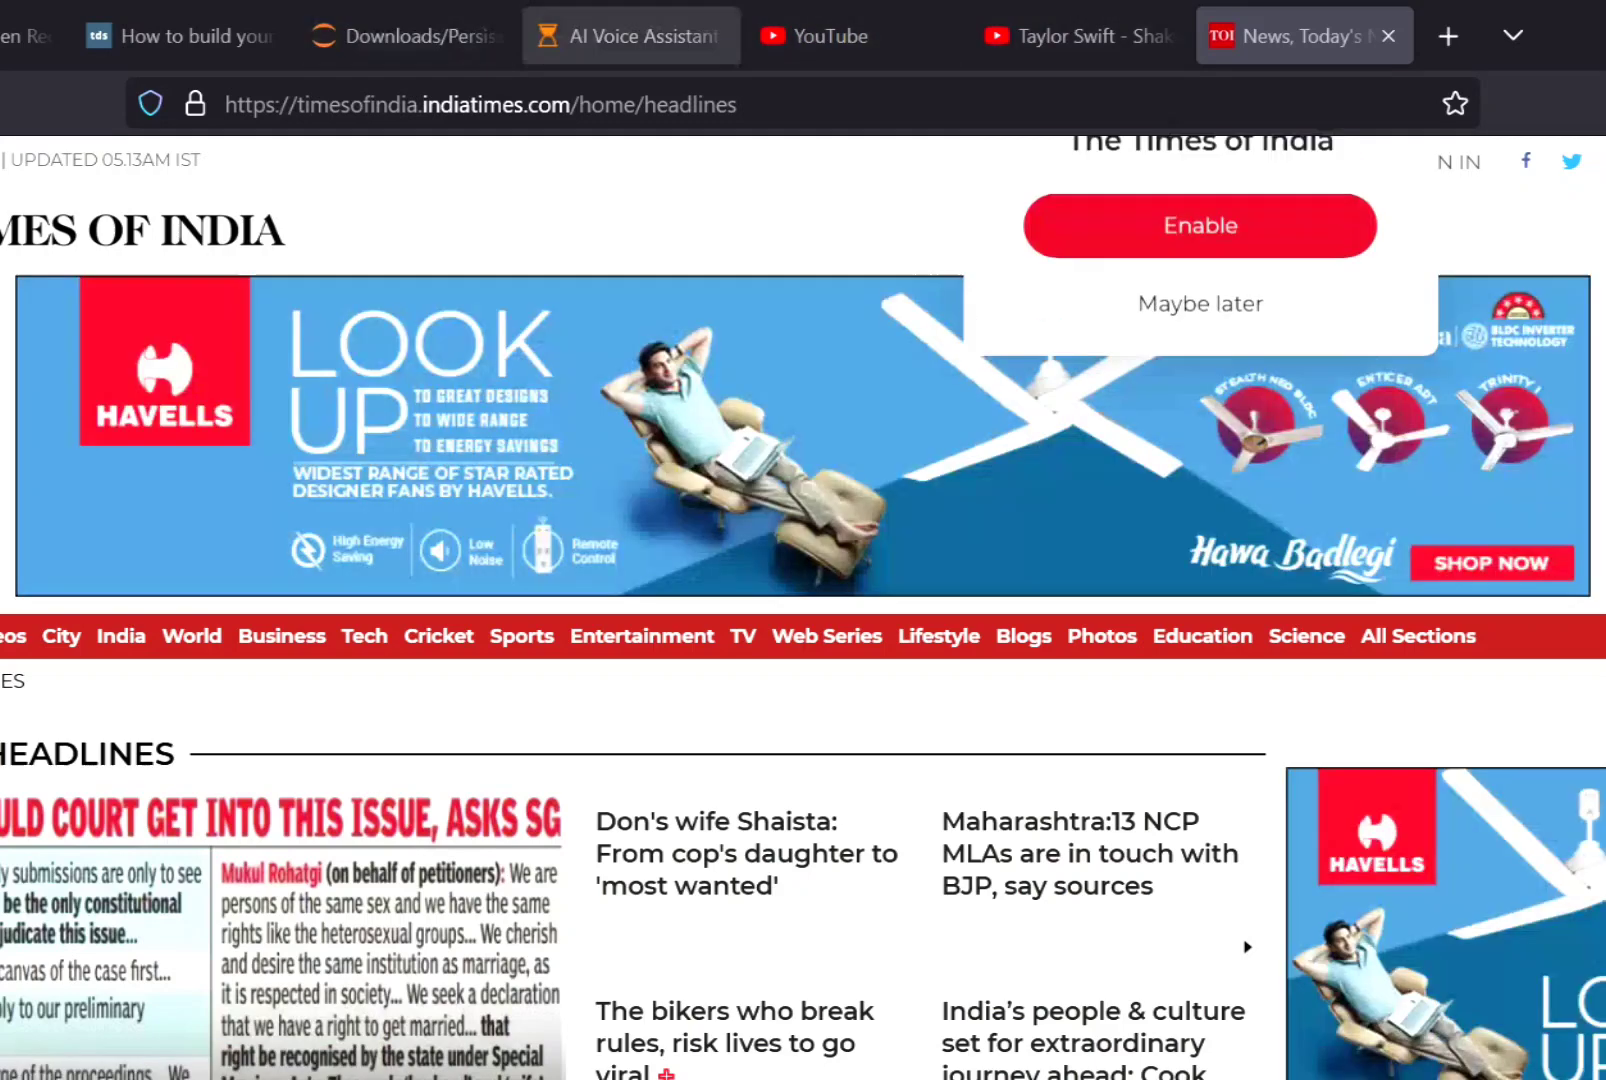
Switch back to the Jupyter notebook tab so the assistant can open amazon.in.
{"action": "left_click", "coordinate": [627, 35]}
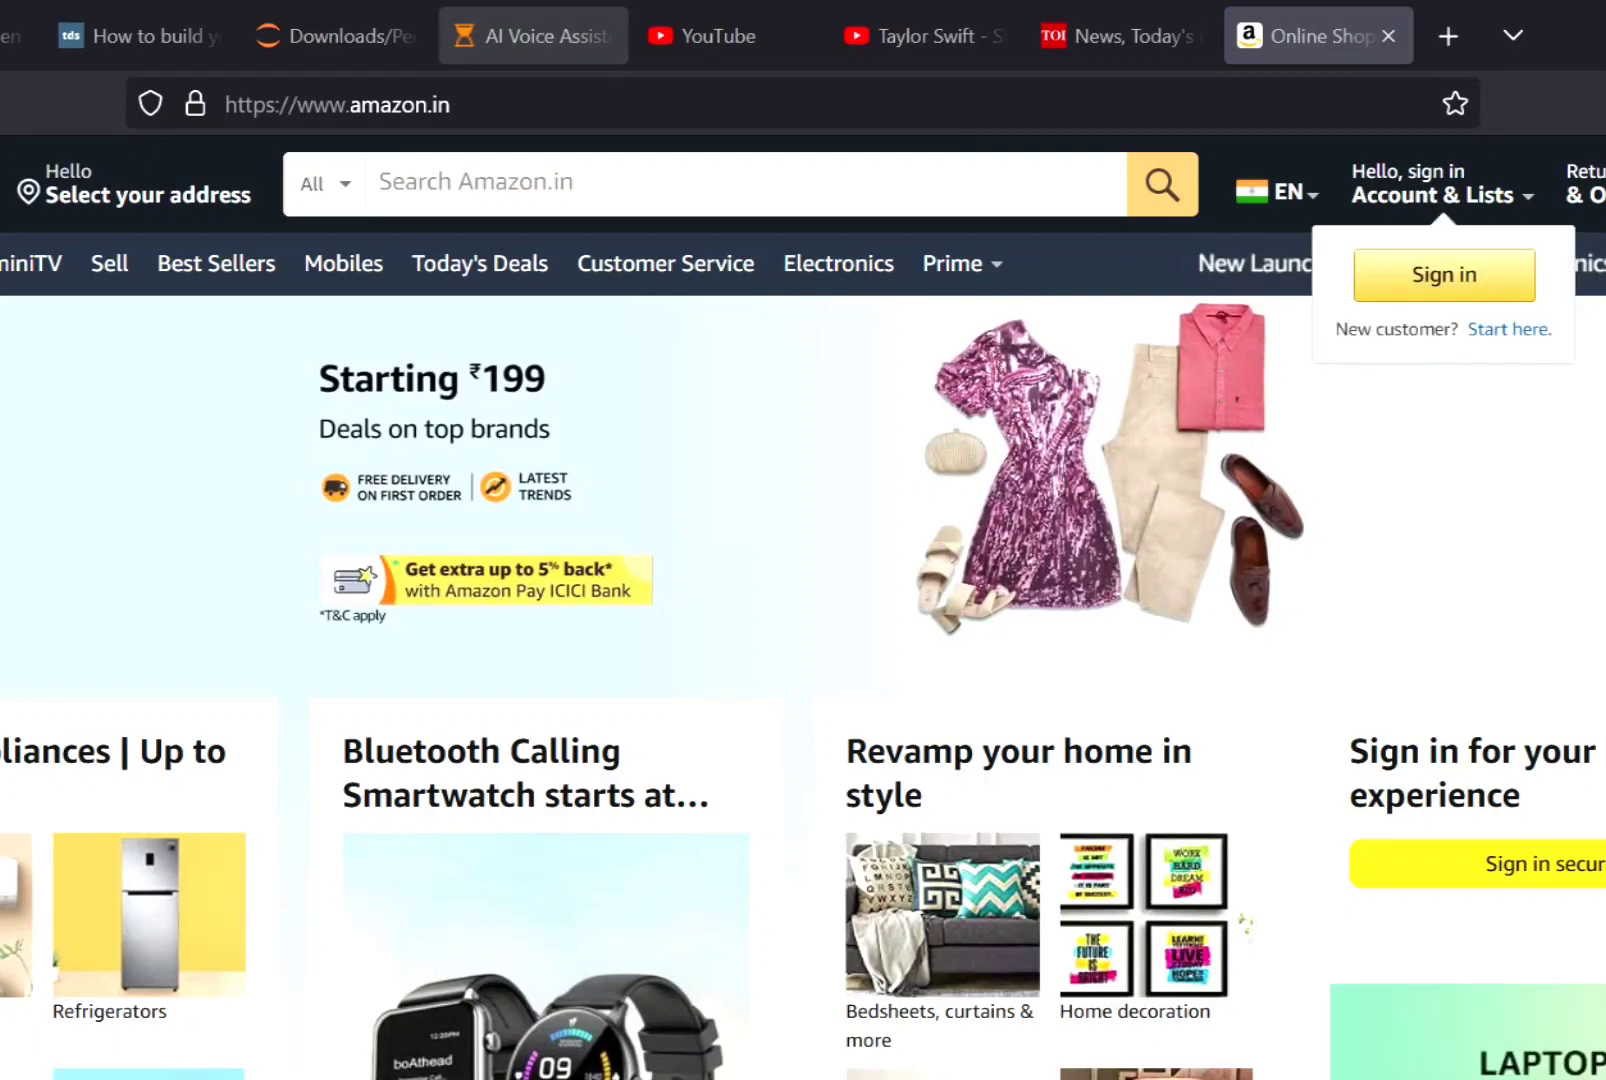
Return to the notebook for the 'where to shop online' command, then back after Flipkart opens.
{"action": "left_click", "coordinate": [533, 35]}
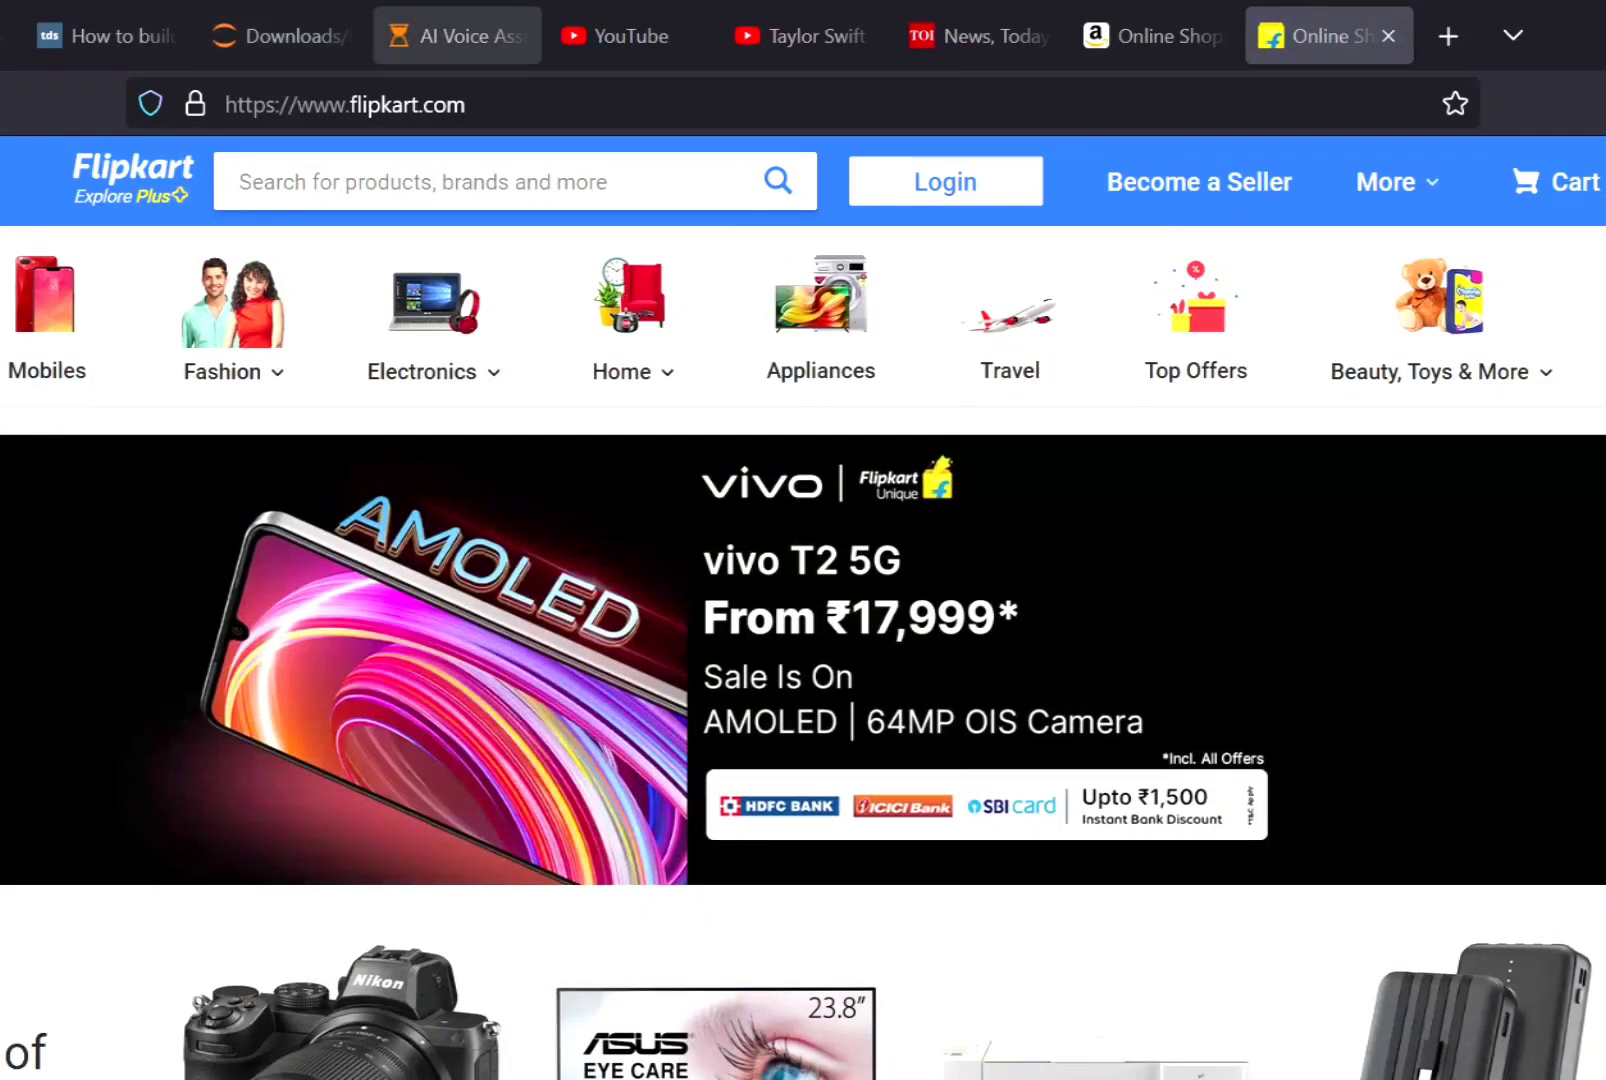
{"action": "left_click", "coordinate": [454, 35]}
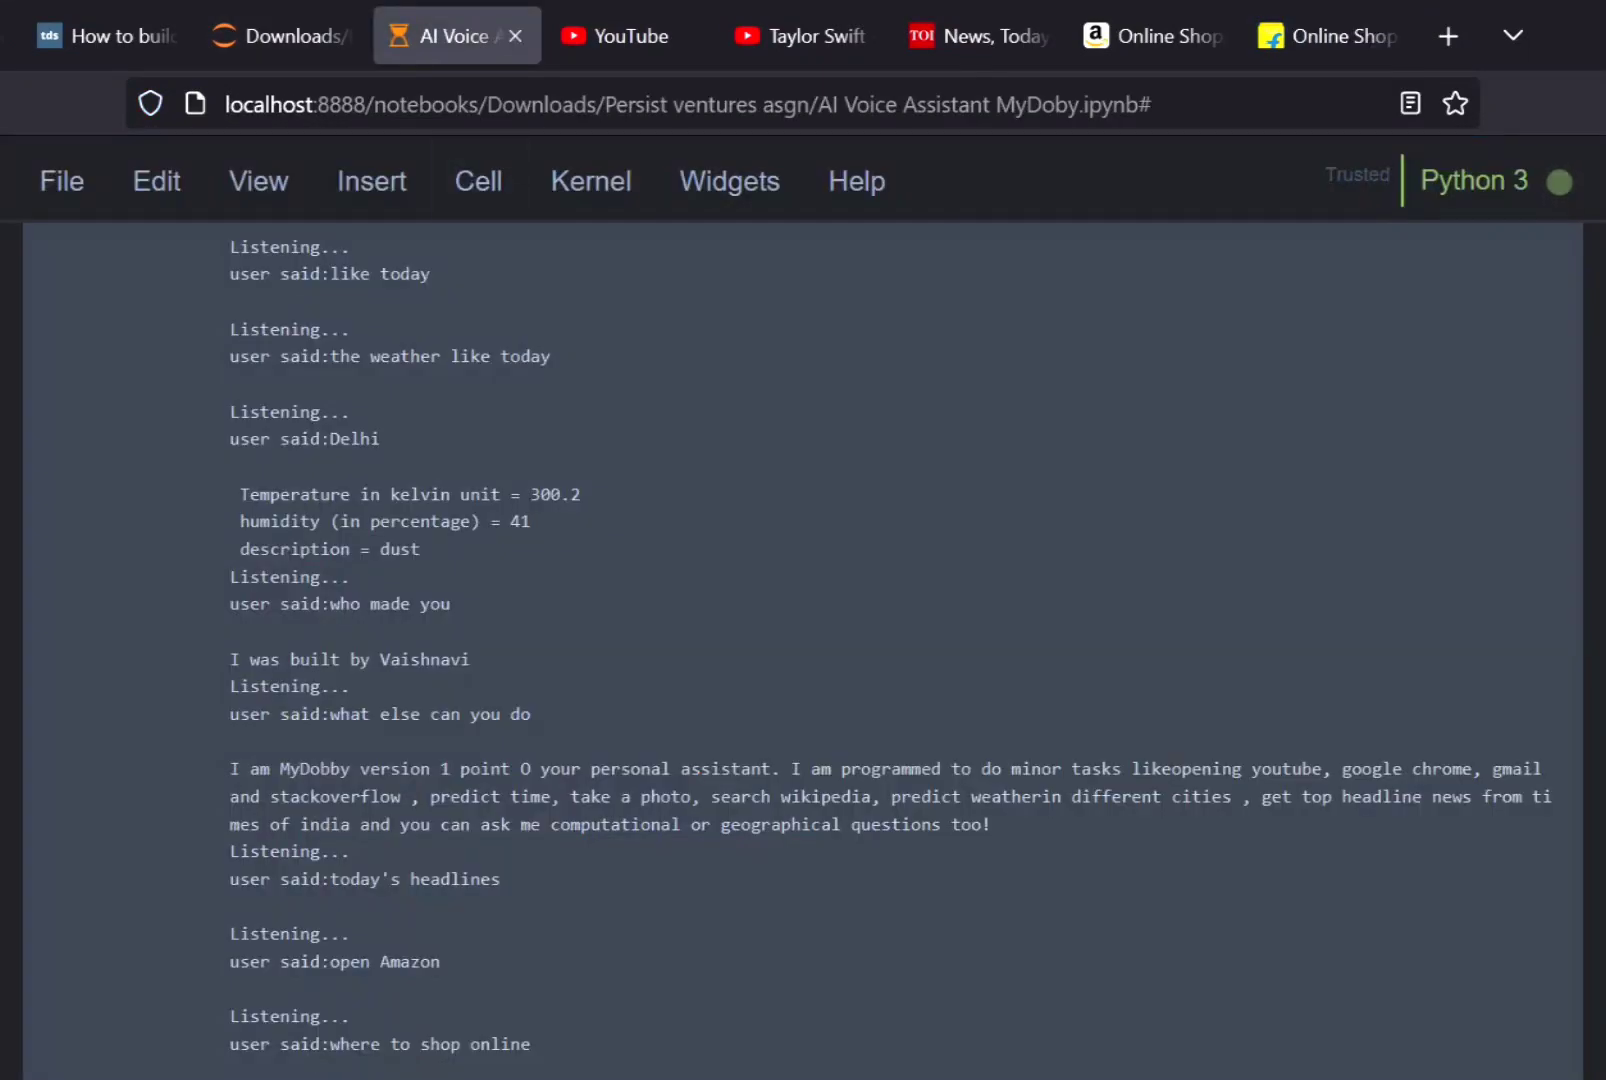
{"action": "scroll", "coordinate": [803, 628], "scroll_direction": "down", "scroll_amount": 3}
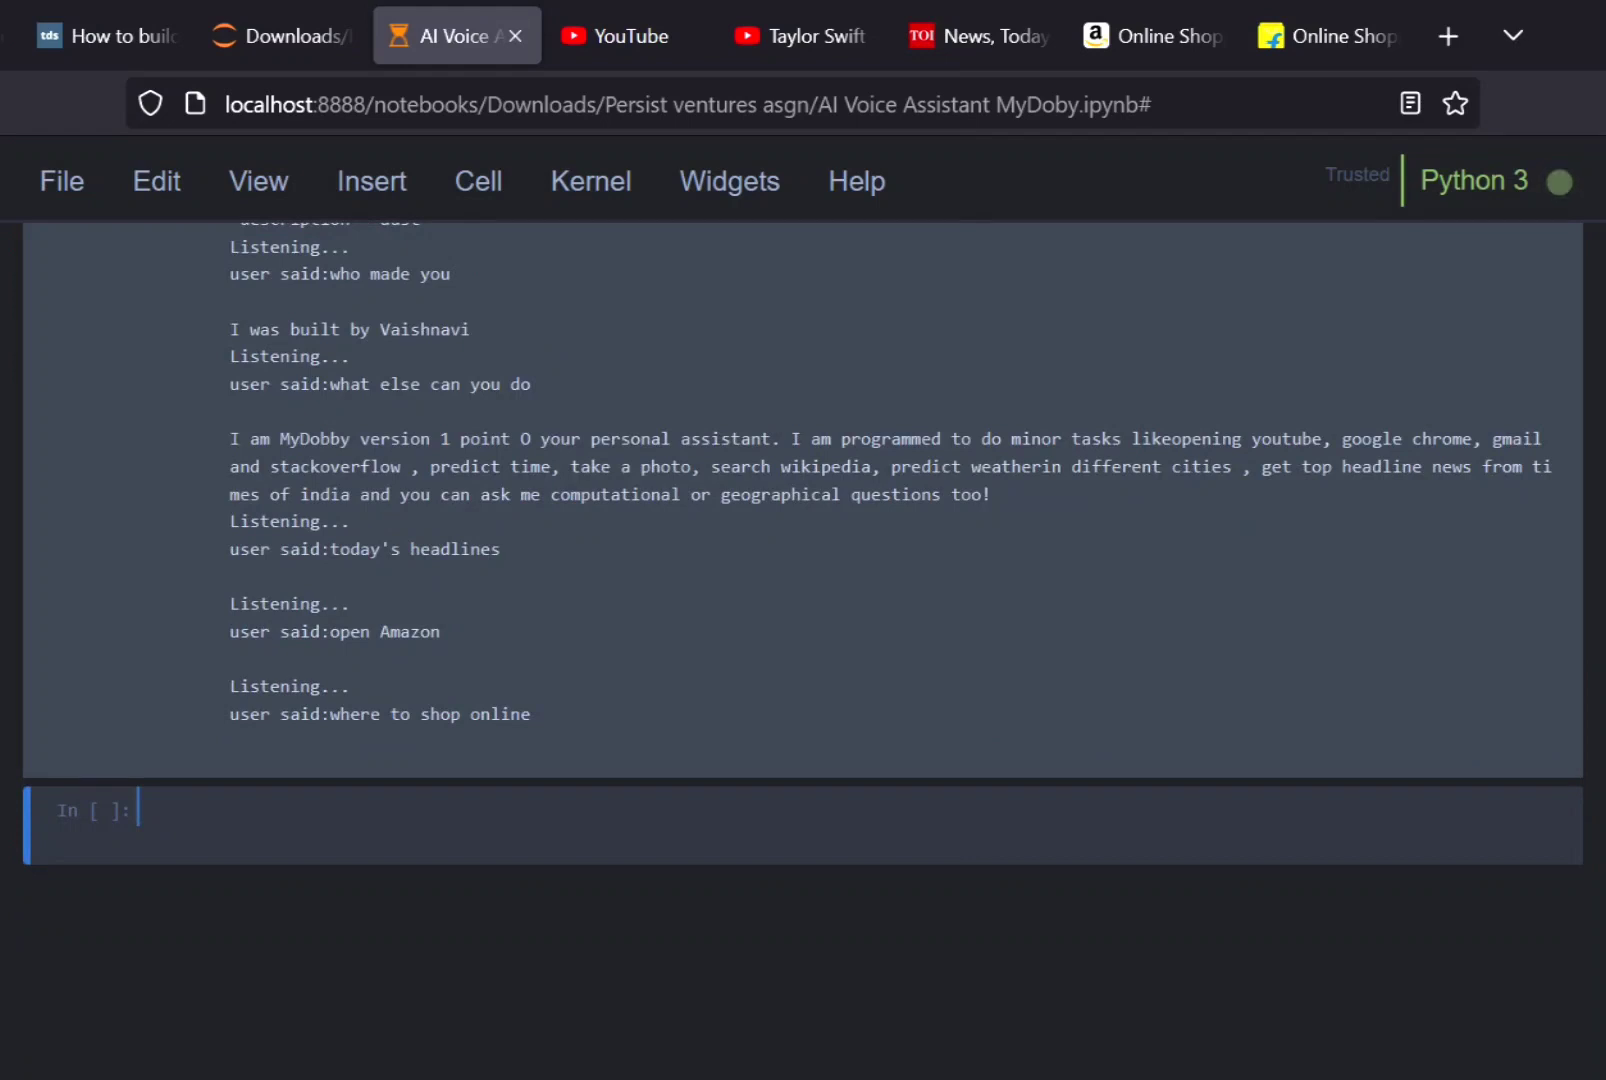